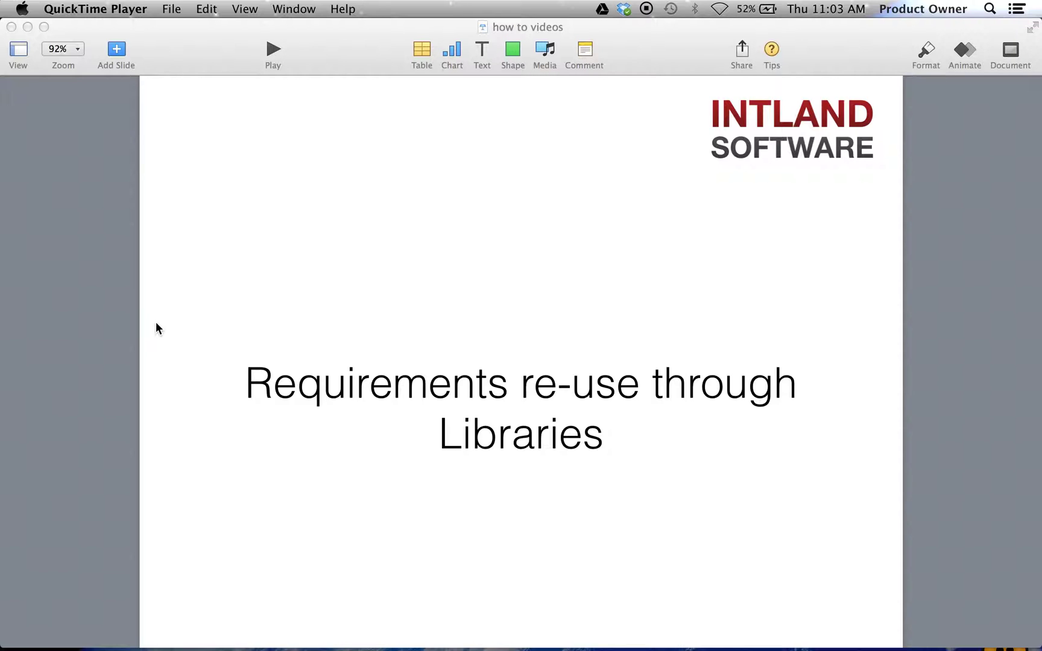
Step: Open Mission Control from the Keynote 'Requirements re-use through Libraries' title slide
key(ctrl+Up)
Step: Expand the Requirements Library's Hardware Requirements tracker and drag Multi-Finger gestures into Functional Requirements
click(510, 67)
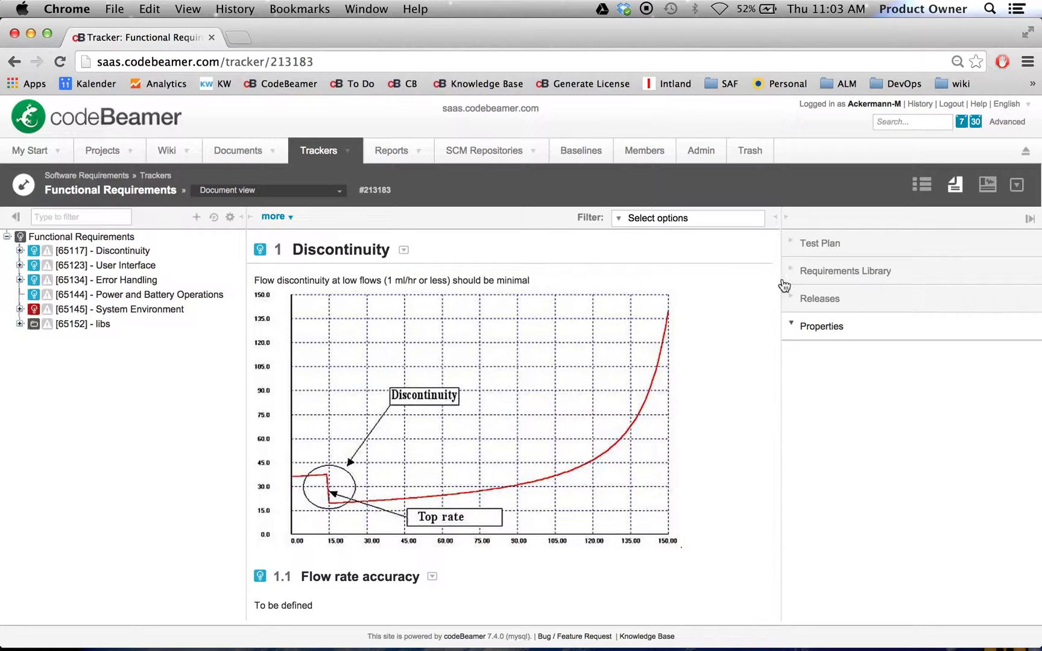
click(850, 276)
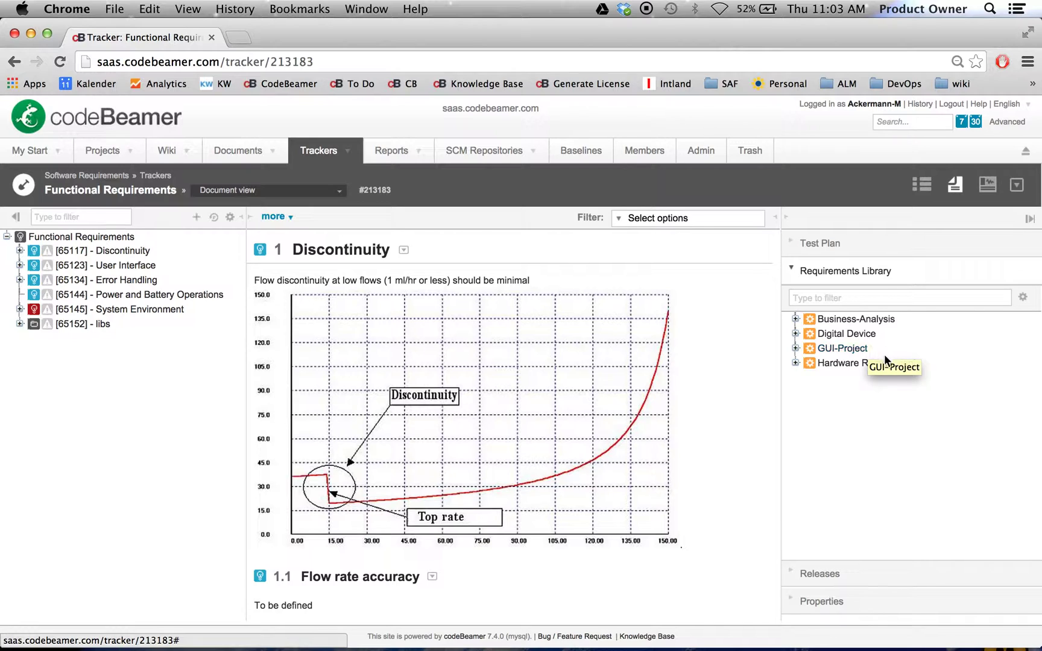
click(796, 362)
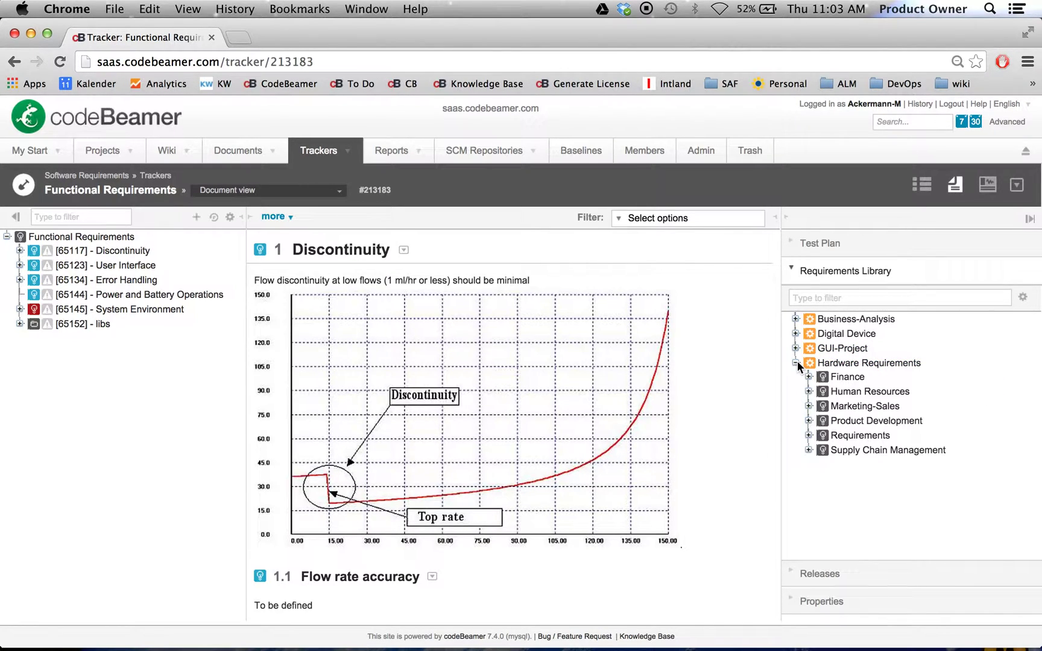
click(808, 436)
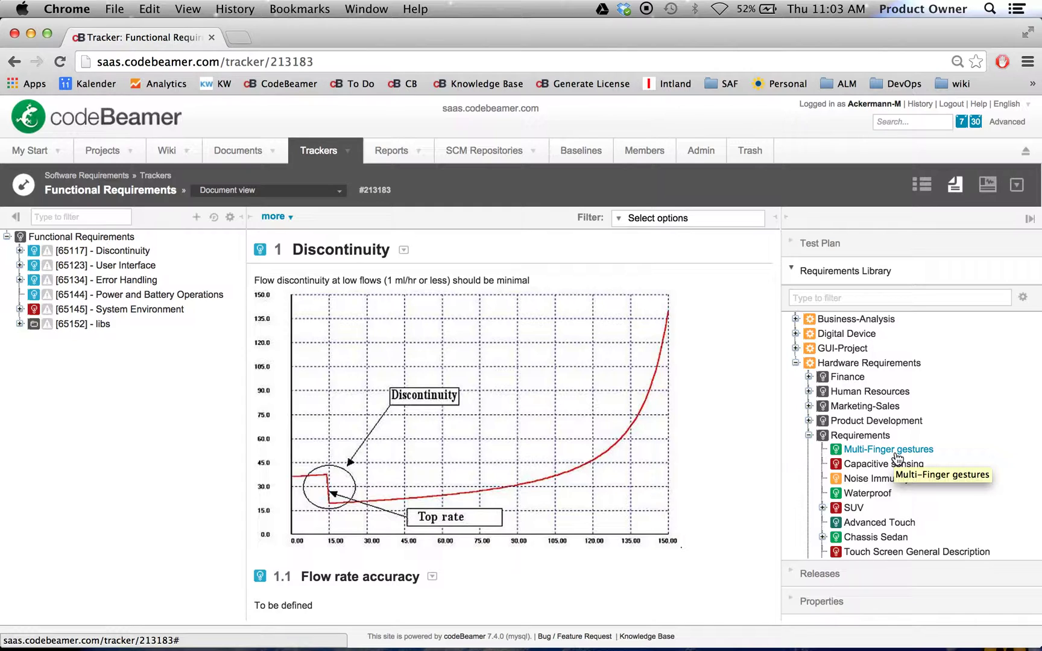
drag(897, 455, 42, 239)
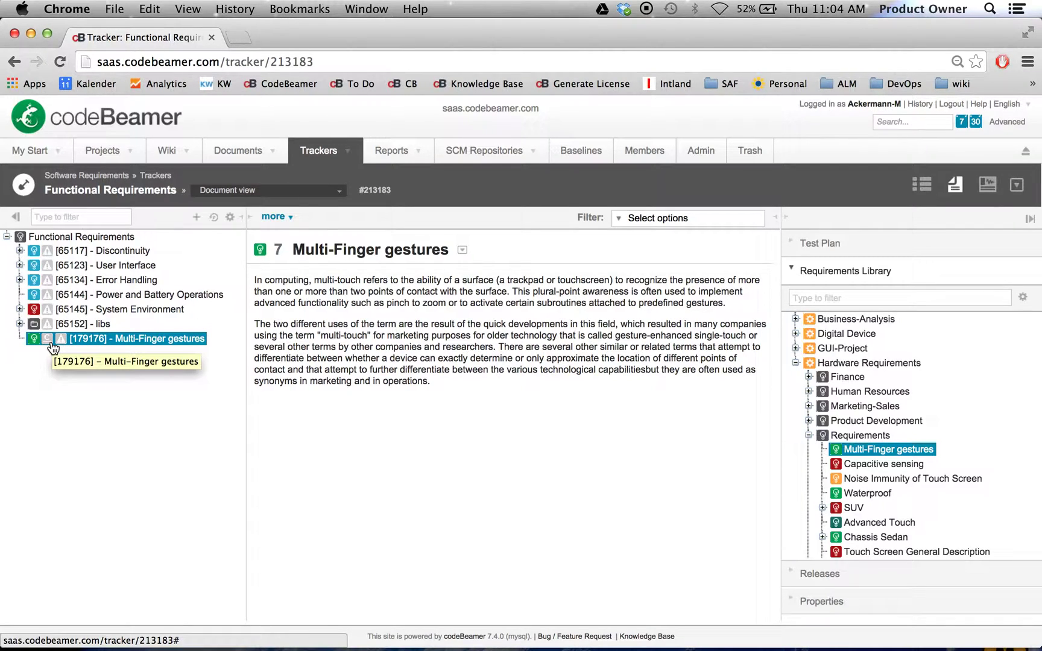
Step: Show the copied item's Properties and highlight the association marking it as a copy
click(809, 602)
scroll(811, 603, down, 3)
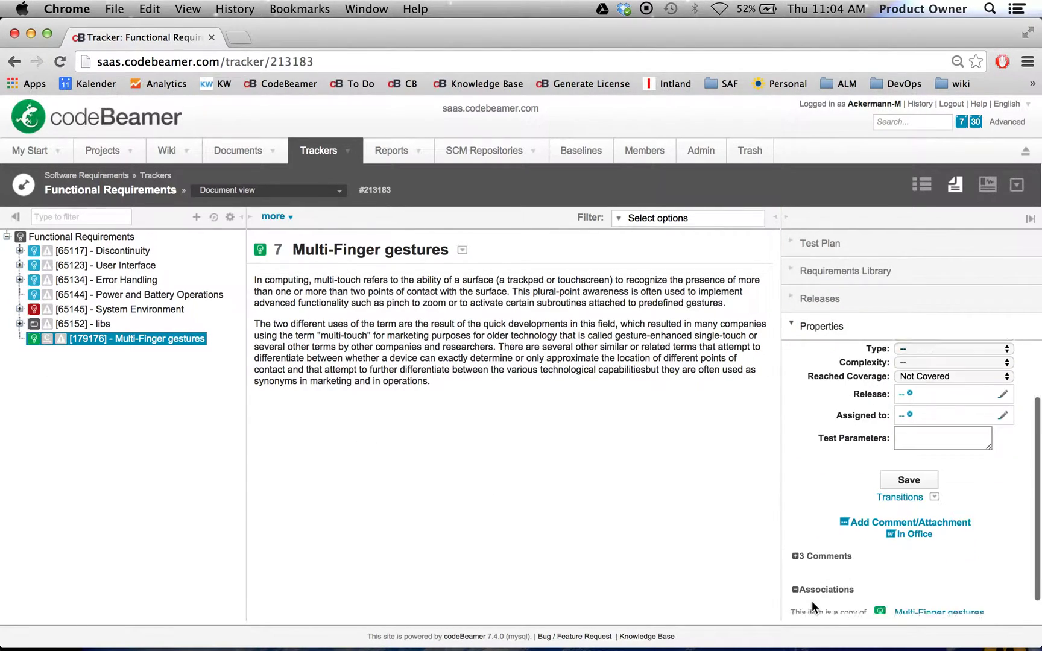
drag(809, 597, 868, 595)
click(940, 565)
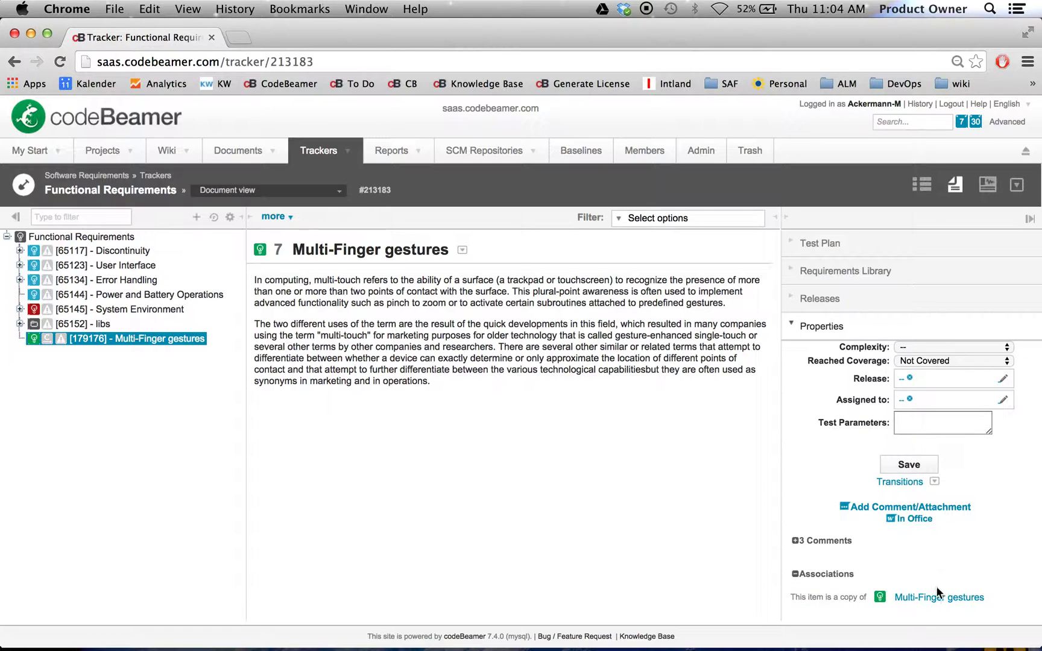
Step: Open the original Multi-Finger gestures requirement in a new tab and start editing it
right_click(932, 597)
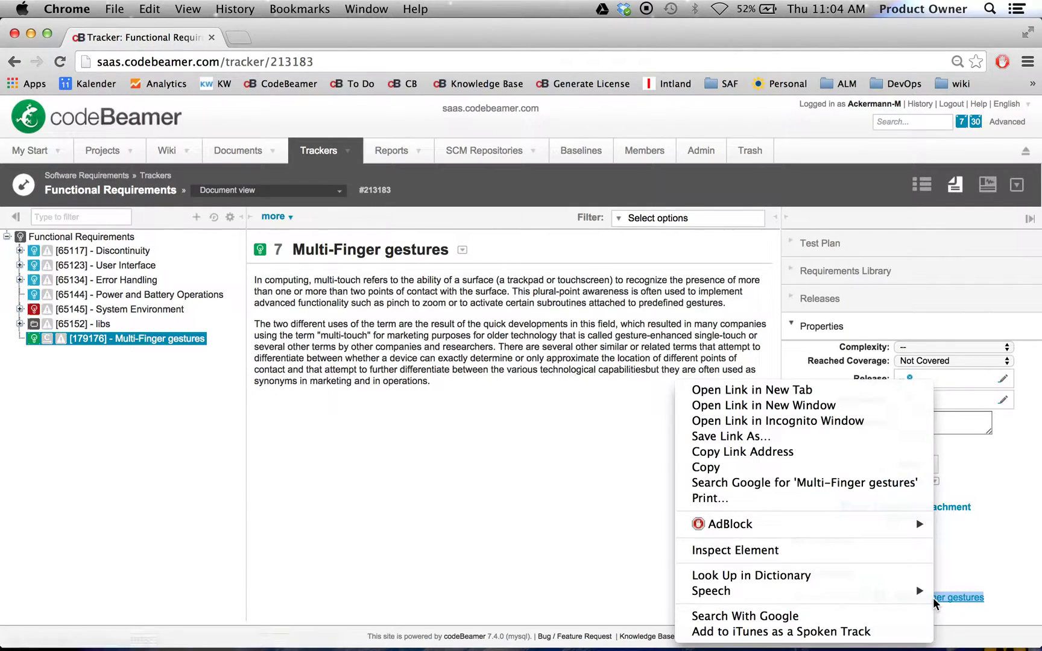
click(808, 396)
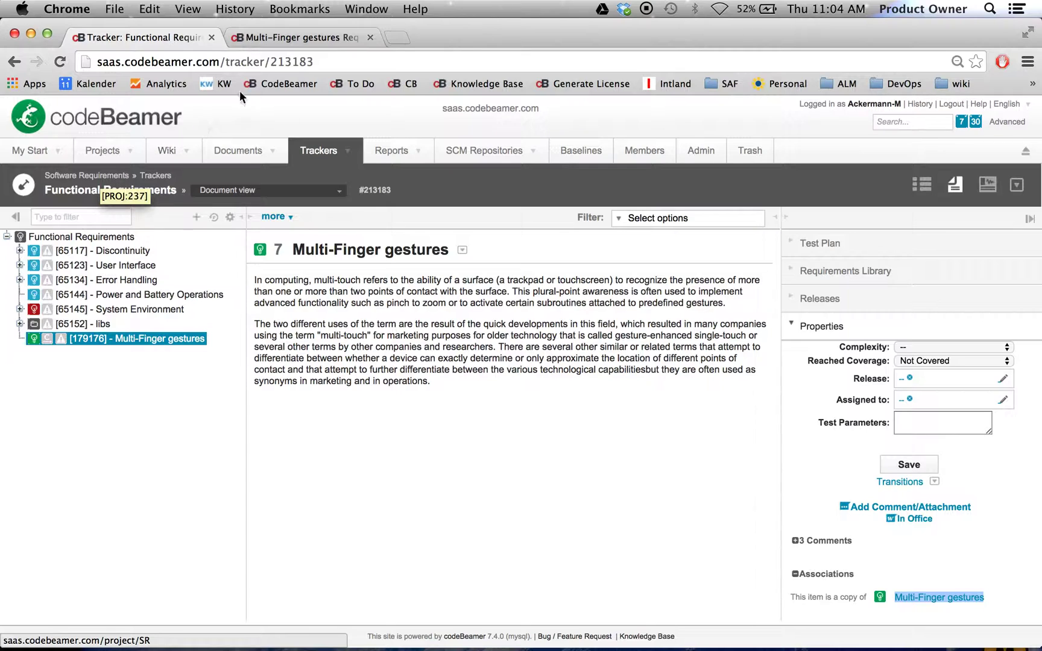
click(287, 37)
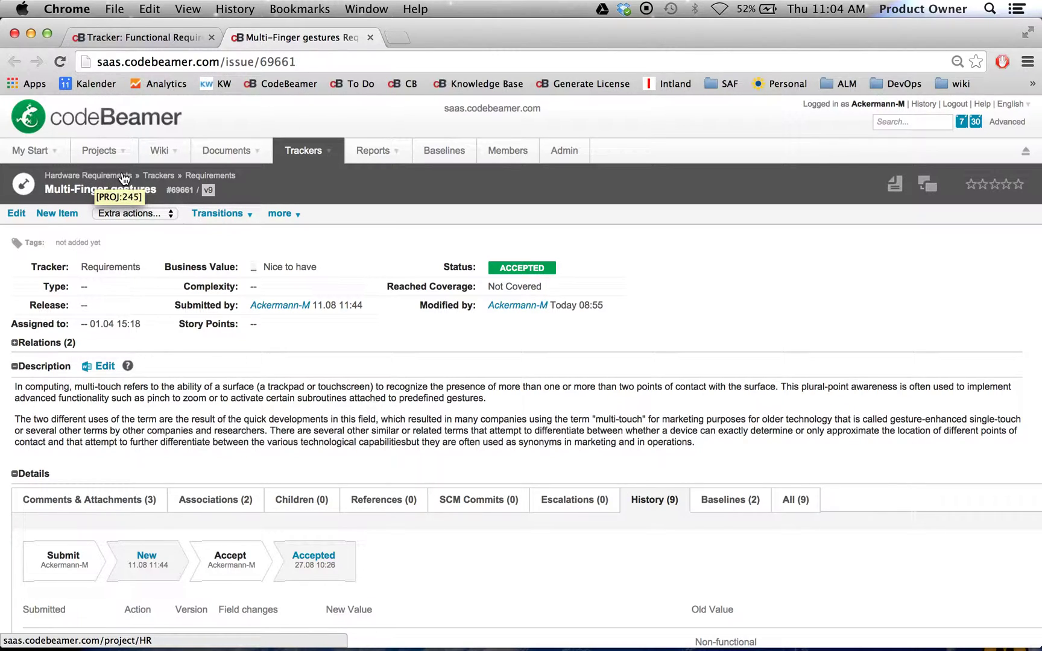
click(17, 214)
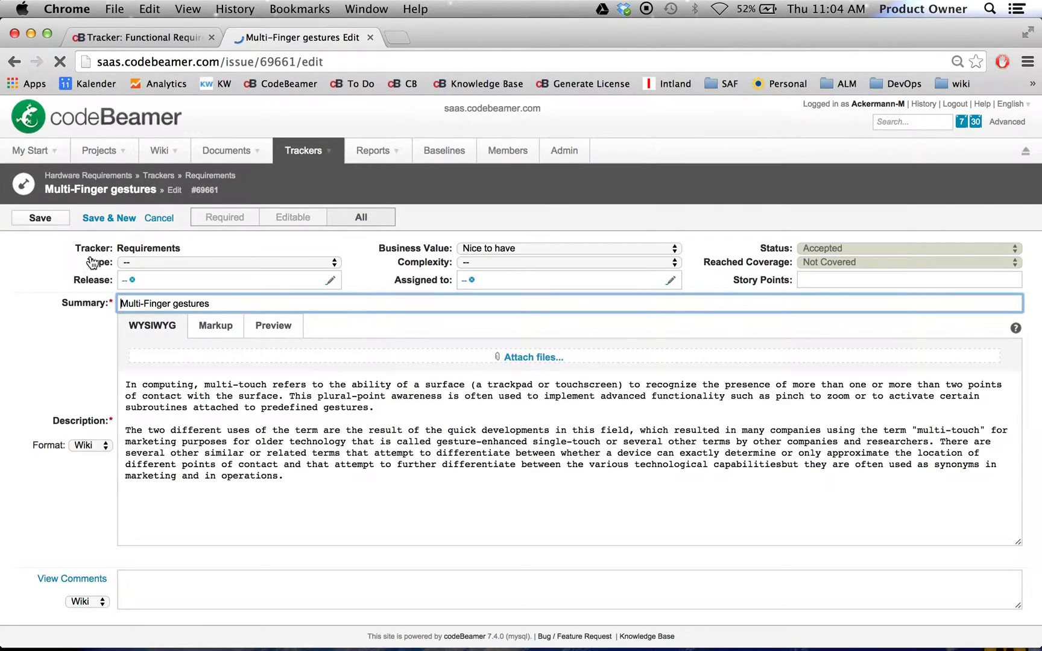
Step: Delete the second paragraph of the original requirement's description
click(743, 432)
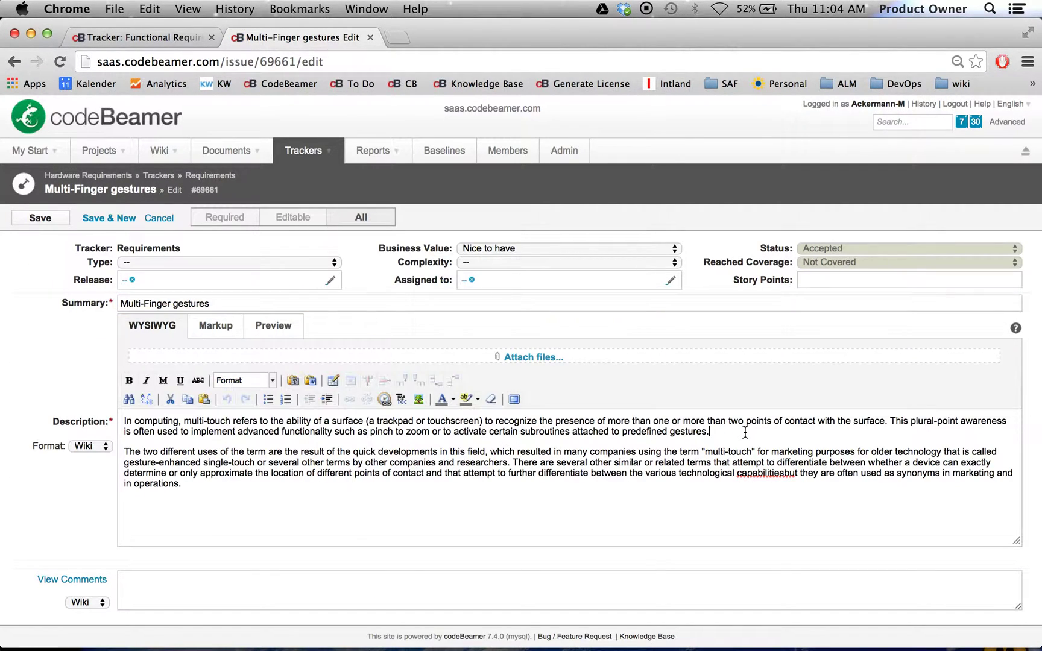
key(Return)
key(Return)
key(Return)
key(super+shift+Down)
key(BackSpace)
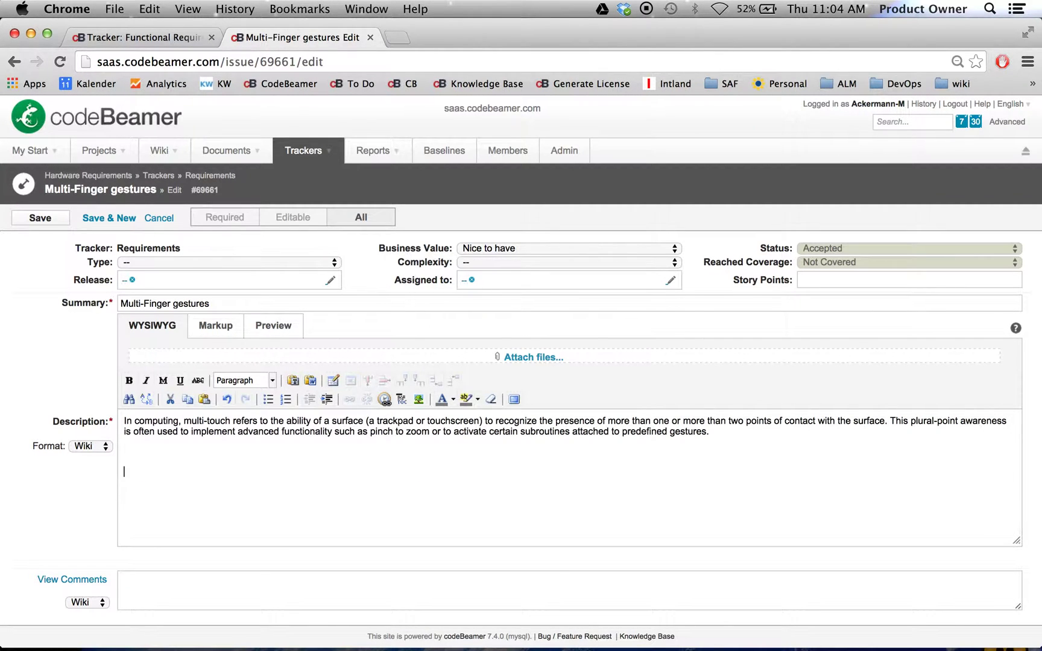
Step: Attach Multi-Finger-gesture.jpg to the description, save the original, and return to Functional Requirements
click(543, 357)
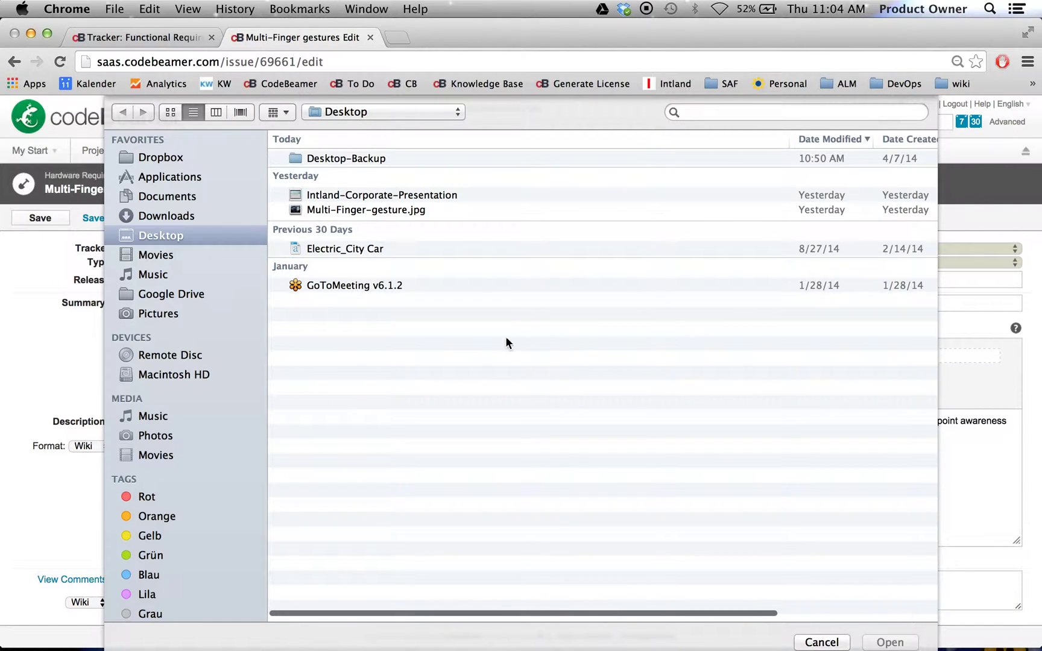
double_click(373, 211)
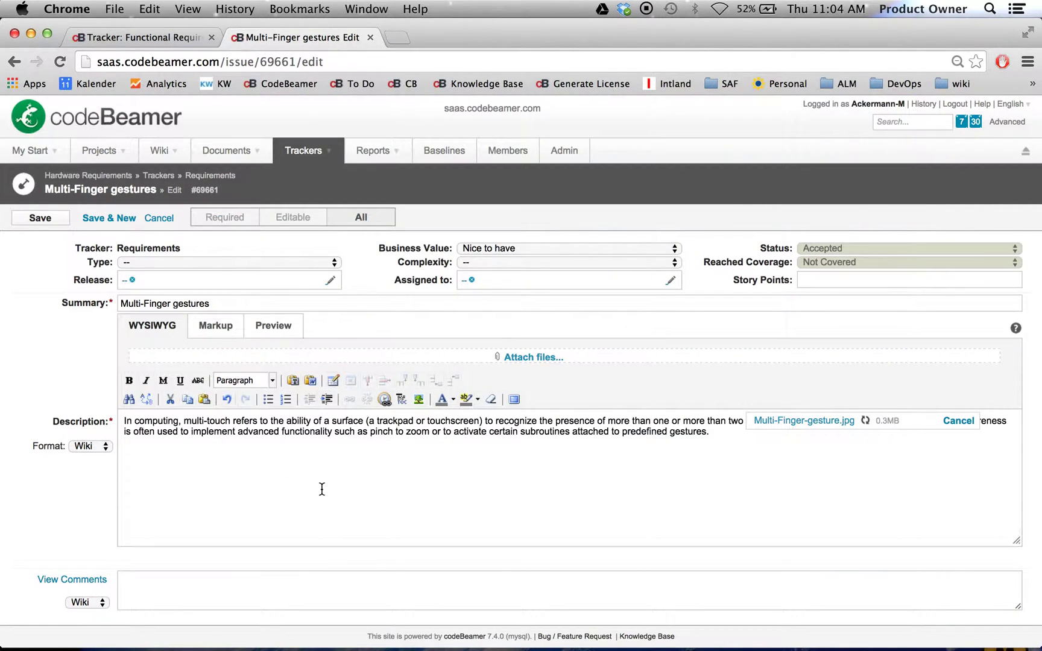
click(39, 220)
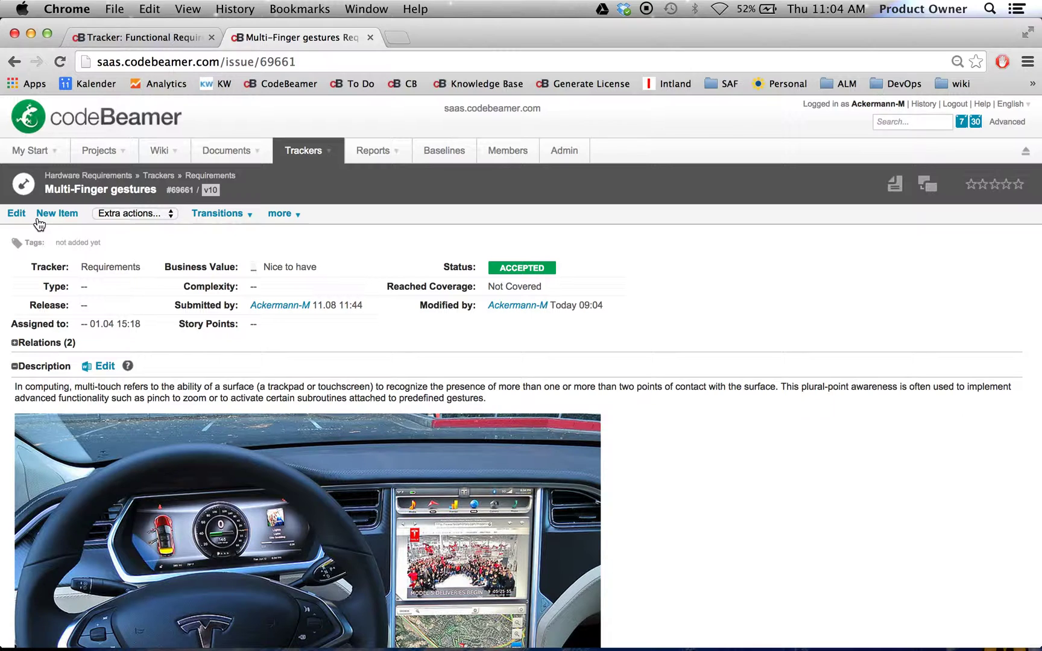
click(157, 36)
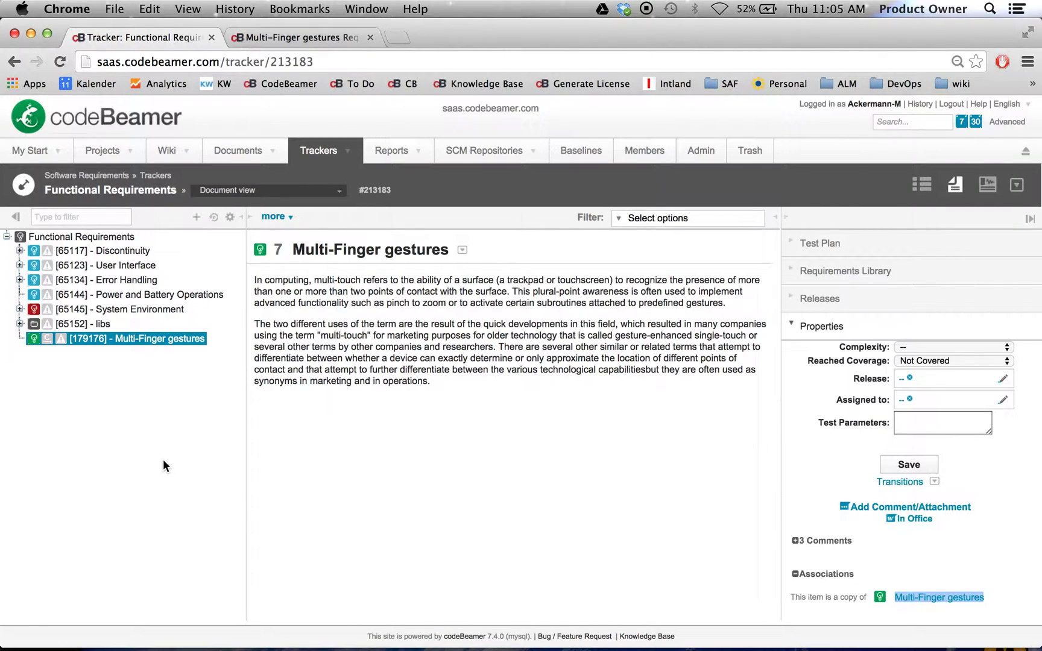
Step: Reload the tracker and open the comparison from the copy's suspected association
key(super+r)
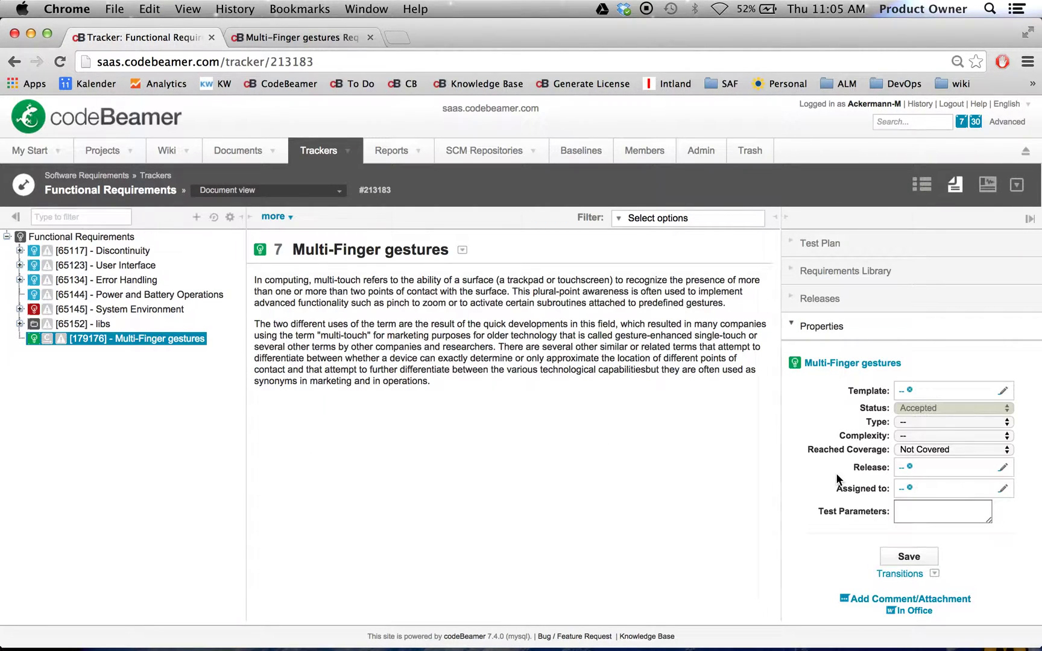
scroll(835, 479, down, 3)
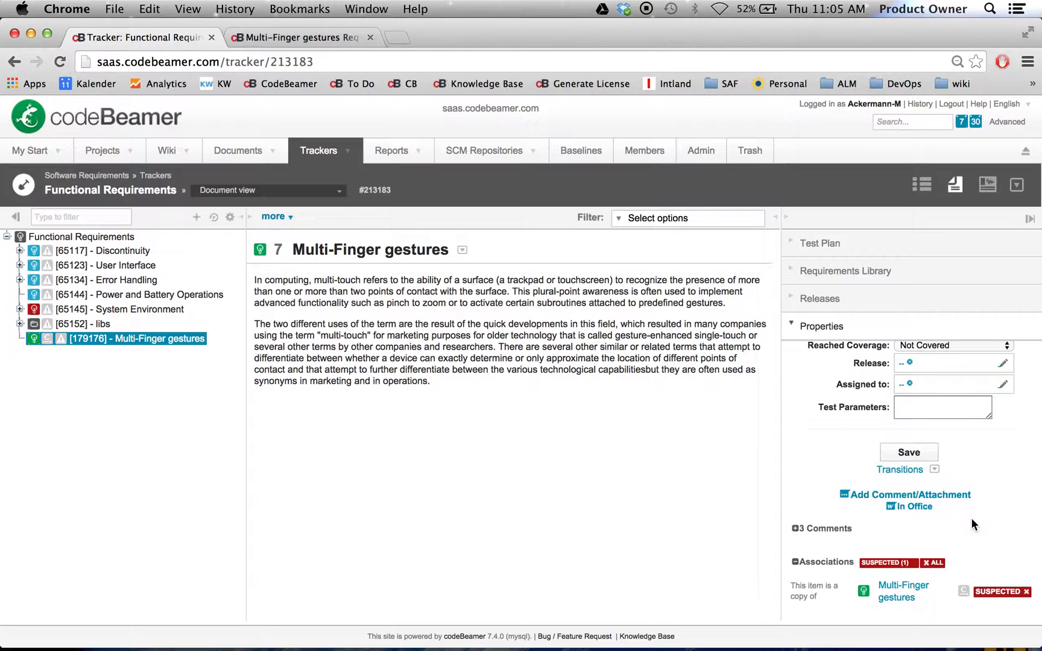
click(991, 590)
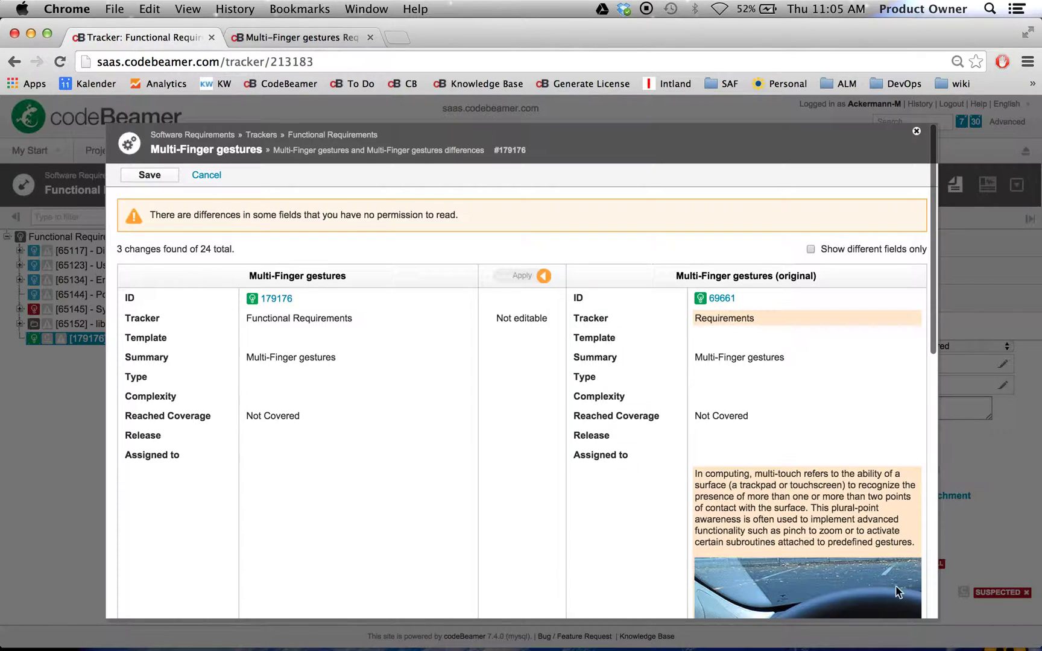
Step: Apply the original's Description, including the car-dashboard image, to the copy
scroll(425, 480, down, 4)
scroll(425, 480, down, 7)
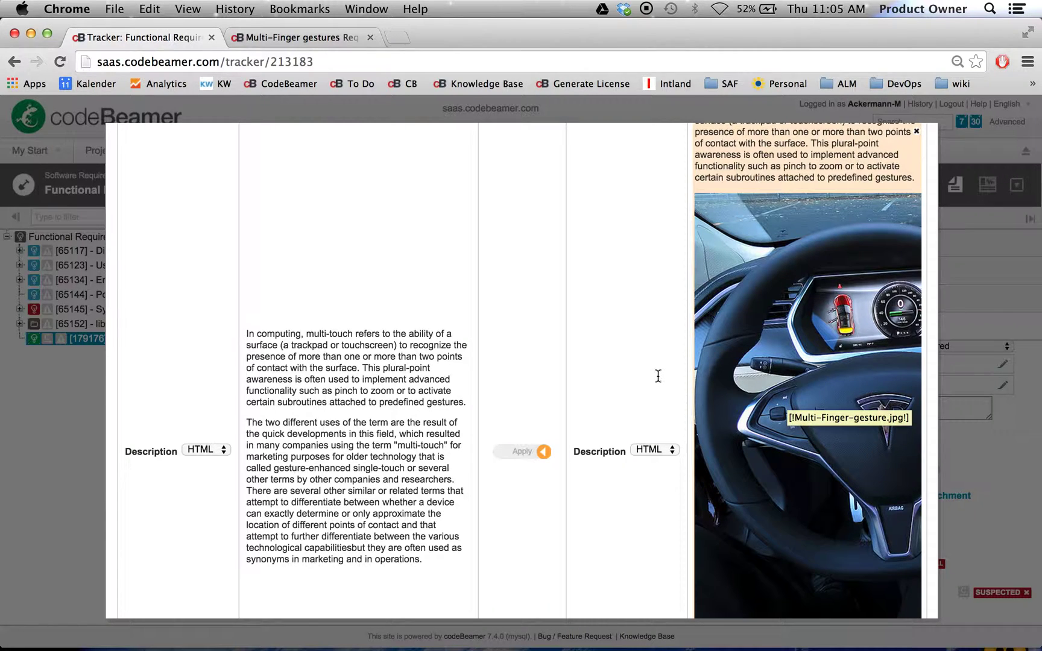
scroll(658, 381, up, 2)
scroll(658, 381, up, 8)
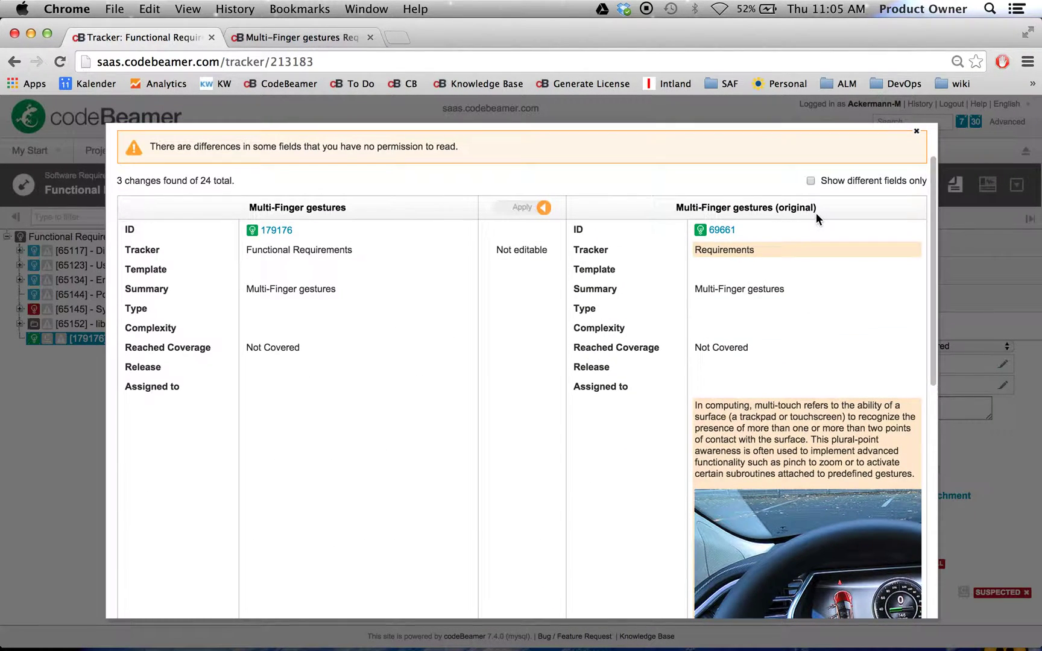
drag(813, 209, 775, 209)
scroll(539, 459, down, 7)
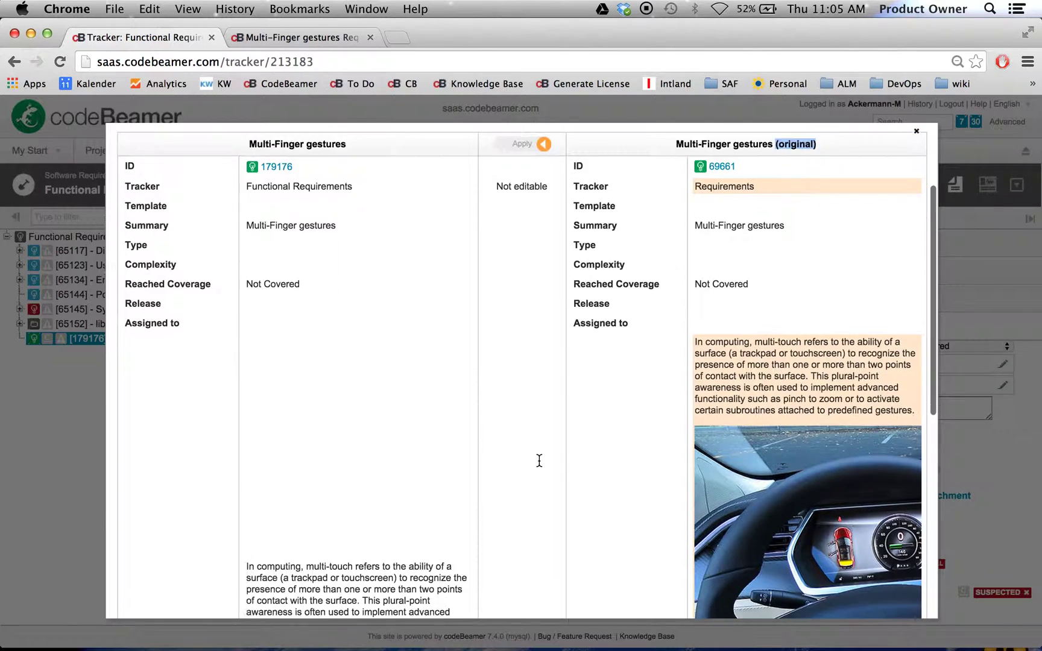
scroll(539, 460, down, 4)
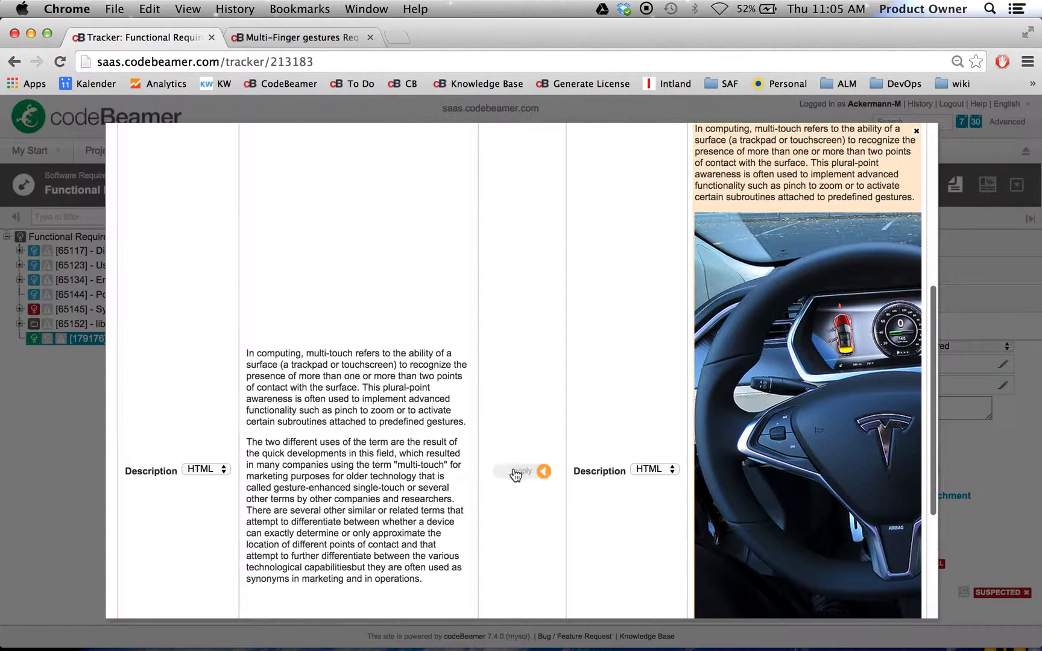
click(510, 473)
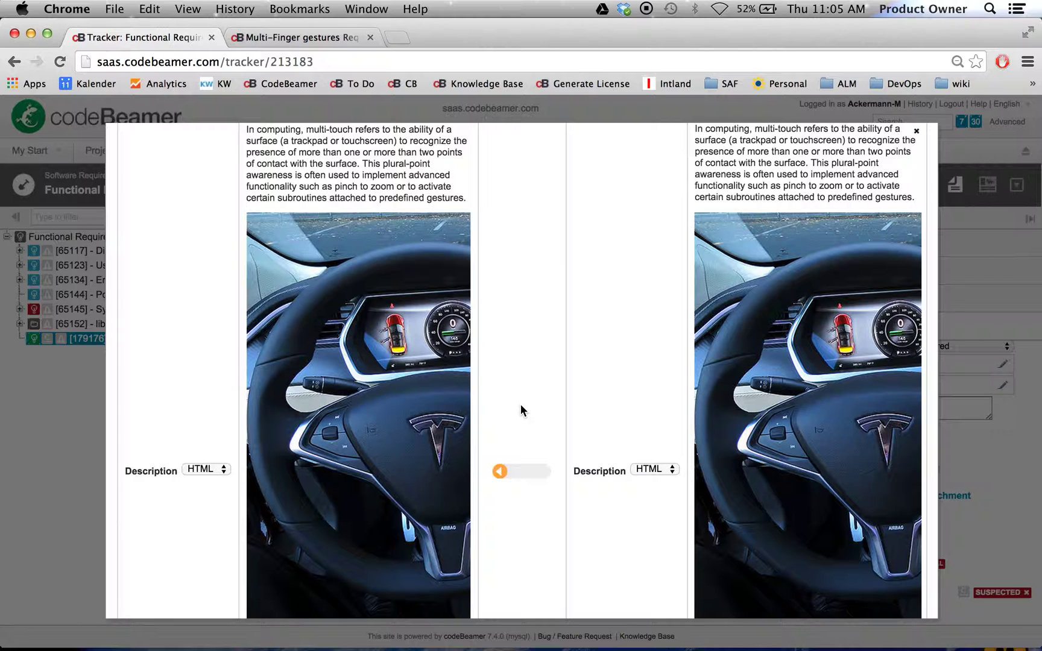
scroll(520, 410, up, 12)
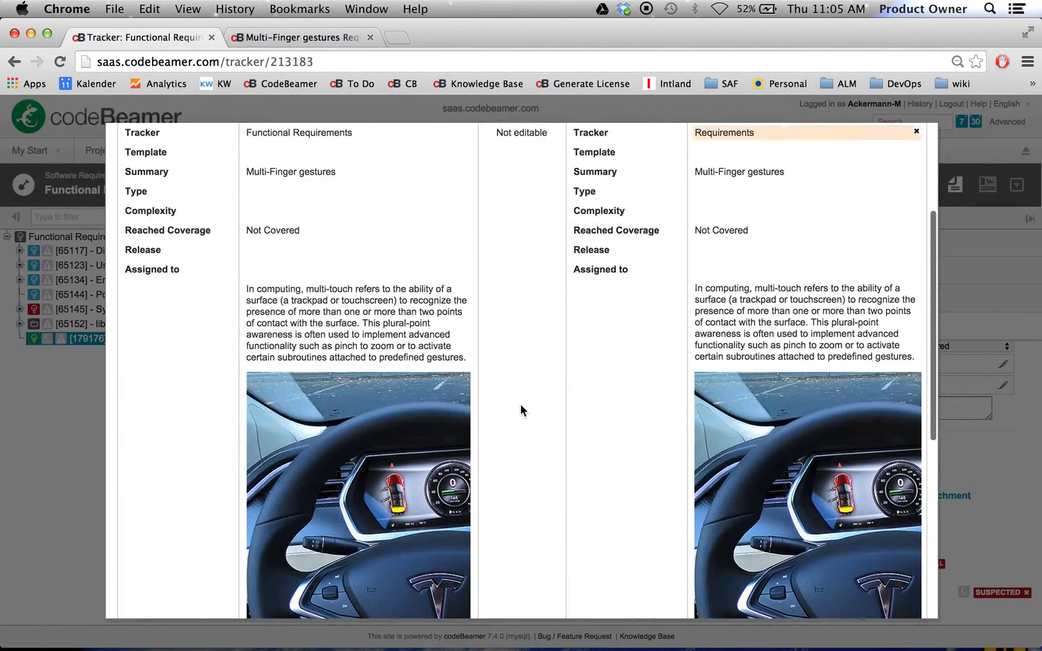
Step: Save the synced description and scroll to the car-dashboard picture in the copy
click(145, 181)
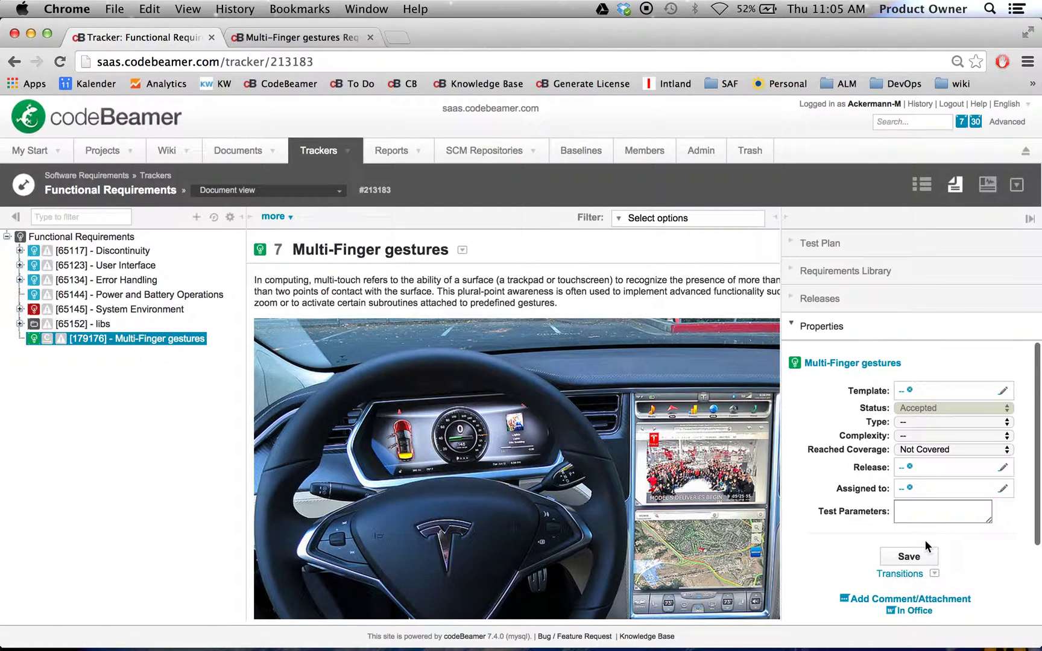
scroll(489, 470, down, 2)
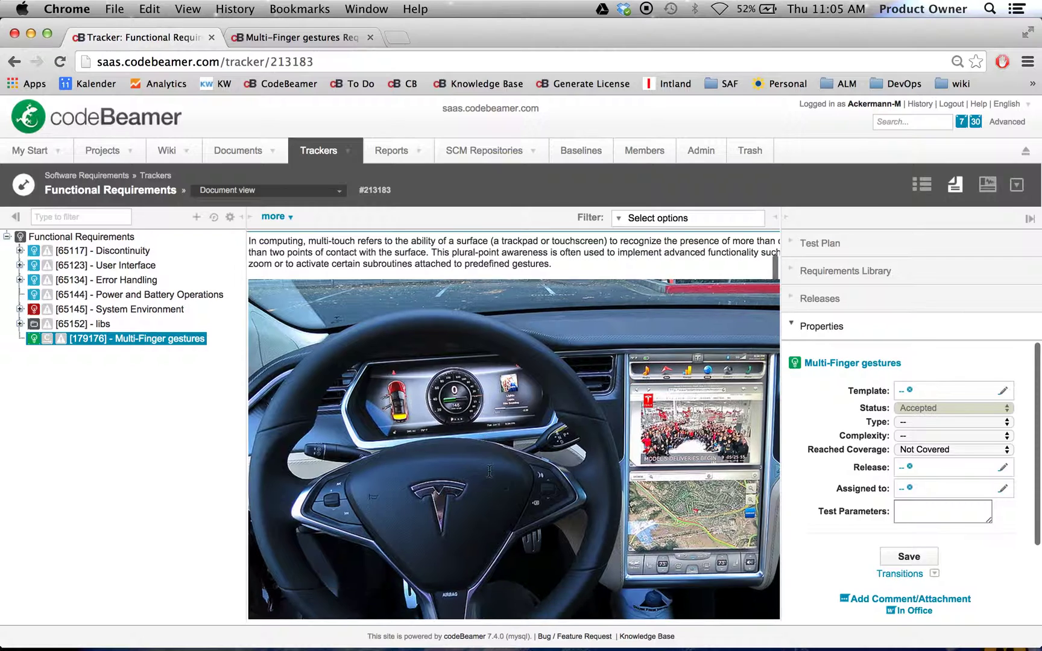
scroll(489, 470, down, 3)
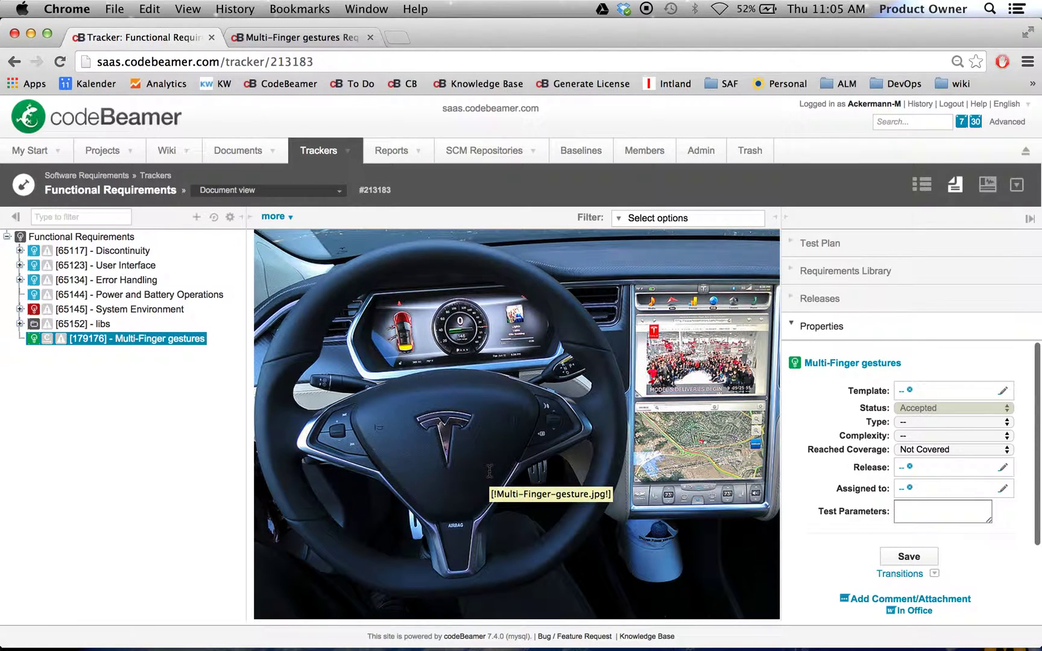